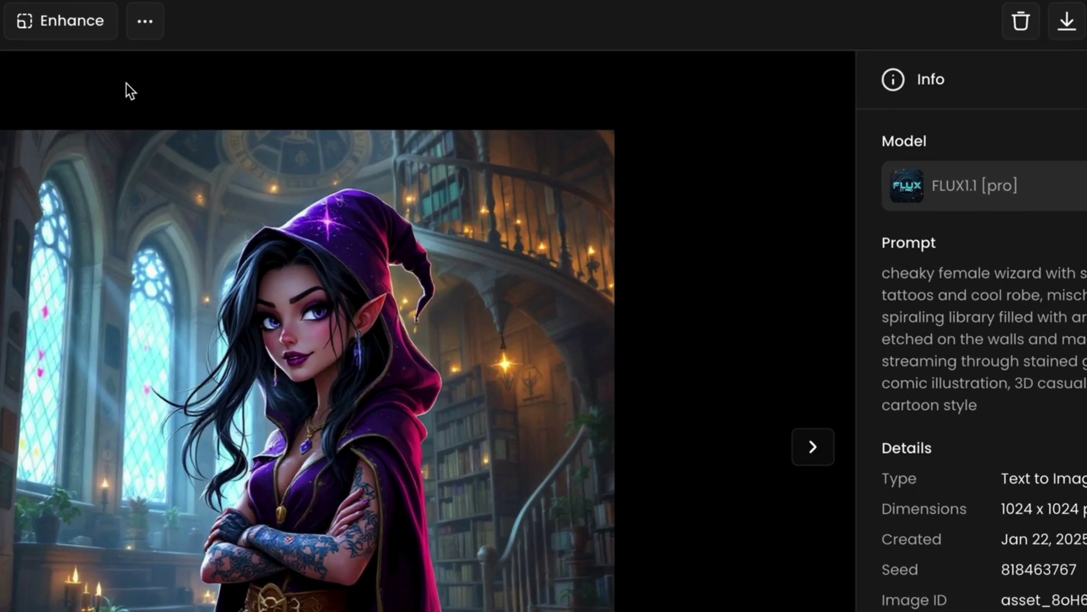
Choose Expand from the wizard elf image's more-actions options.
{"action": "left_click", "coordinate": [145, 21]}
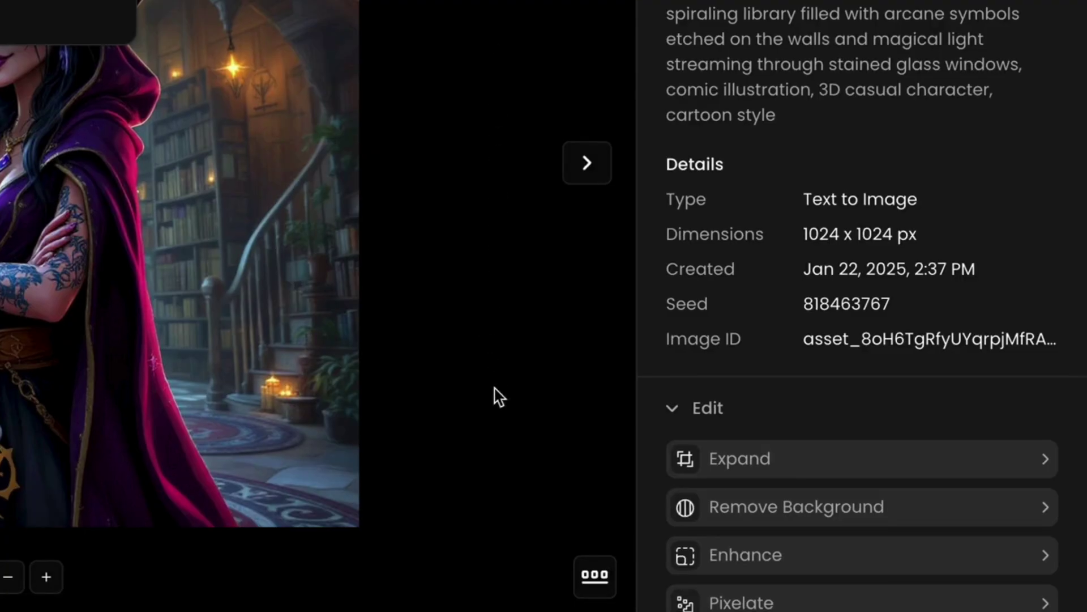
{"action": "left_click", "coordinate": [798, 467]}
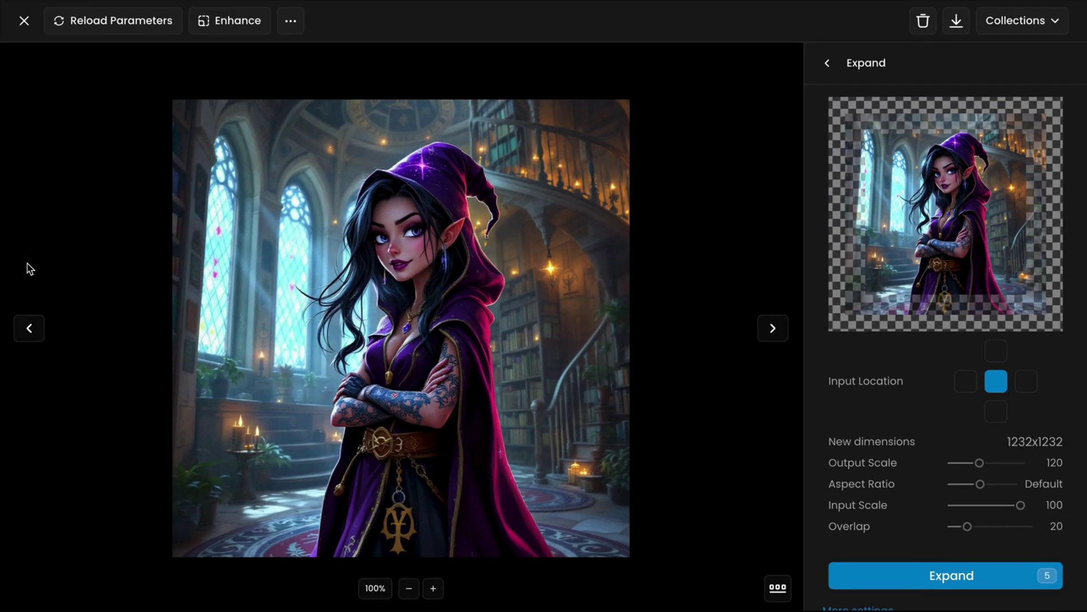
Leave the viewer, pick Images > Expand from the sidebar, and open Select from Library.
{"action": "left_click", "coordinate": [24, 20]}
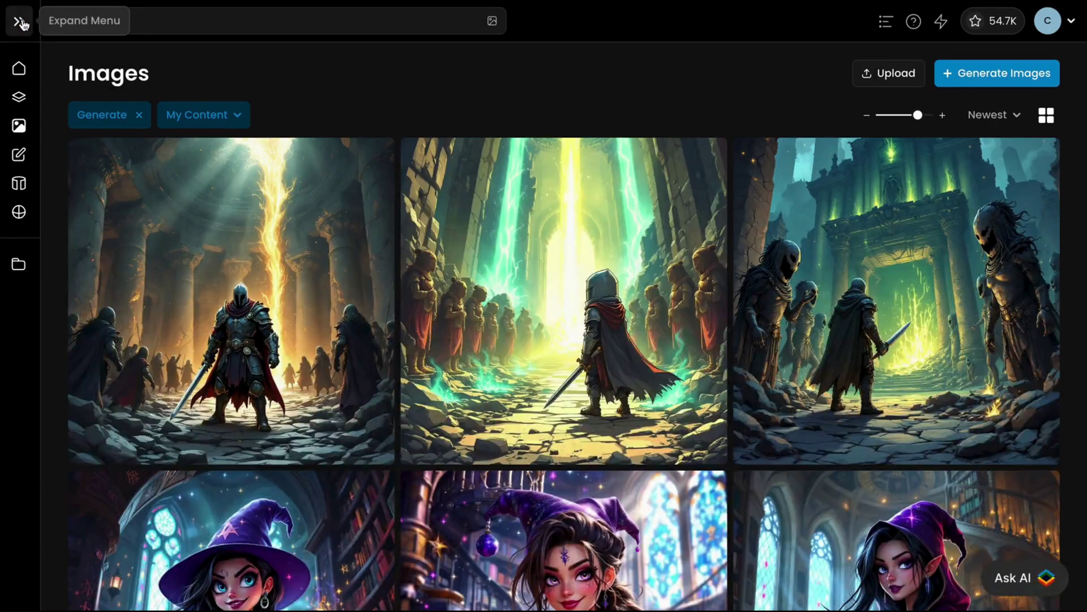
{"action": "left_click", "coordinate": [22, 21]}
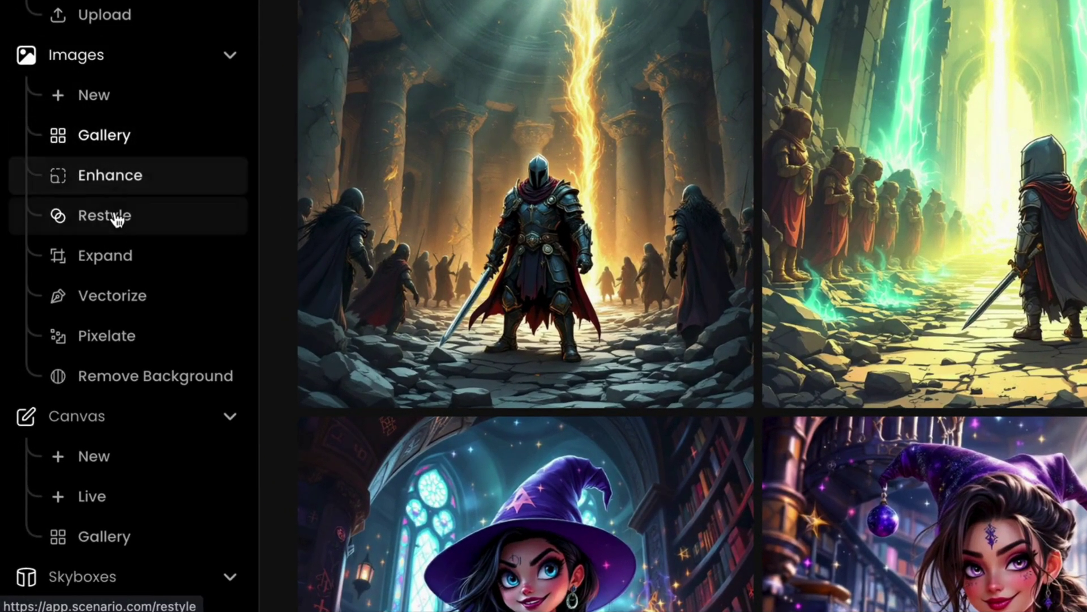
{"action": "left_click", "coordinate": [106, 255]}
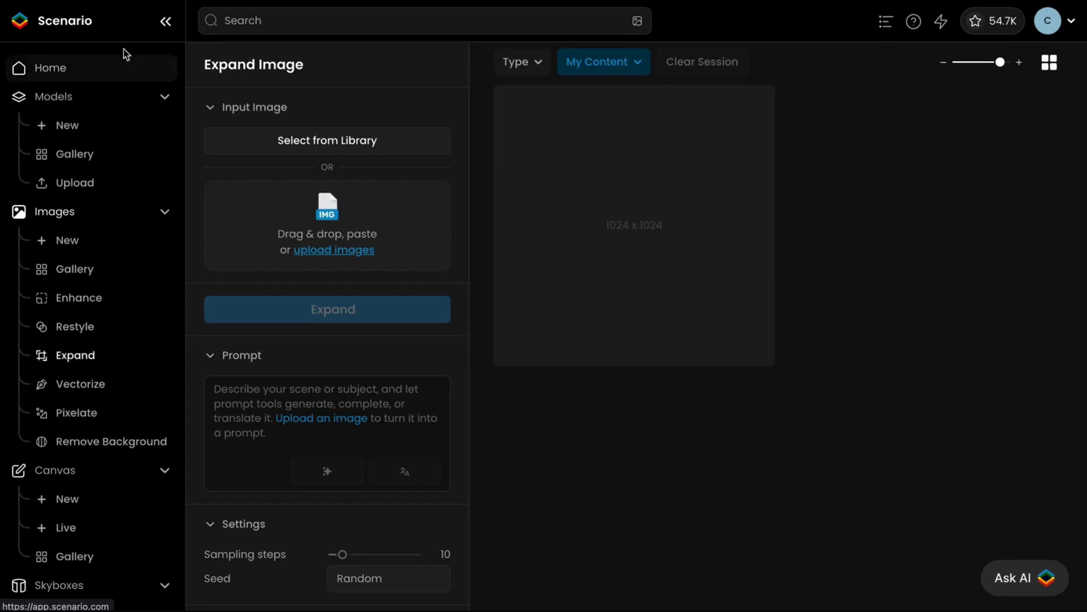
{"action": "left_click", "coordinate": [166, 20]}
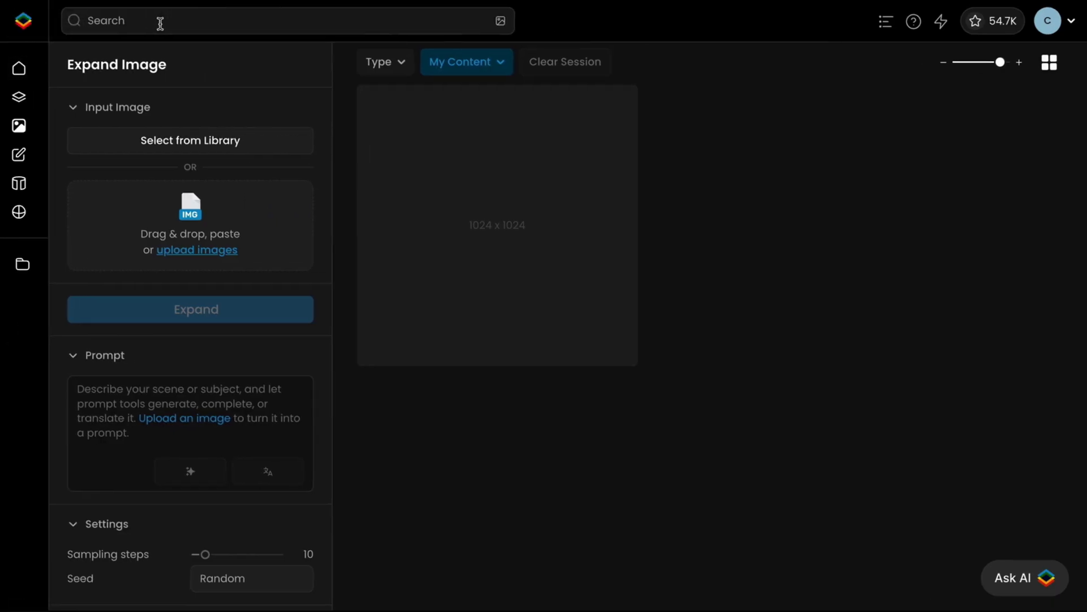
{"action": "left_click", "coordinate": [180, 143]}
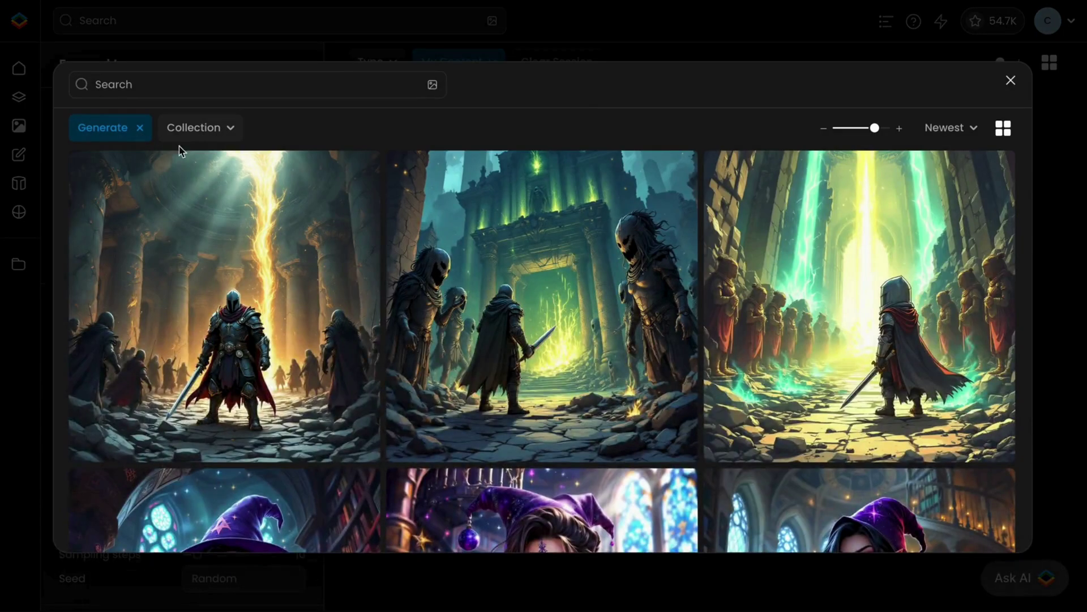
Pick the purple-hooded elf library illustration in the library picker as the Input Image.
{"action": "left_click", "coordinate": [794, 537]}
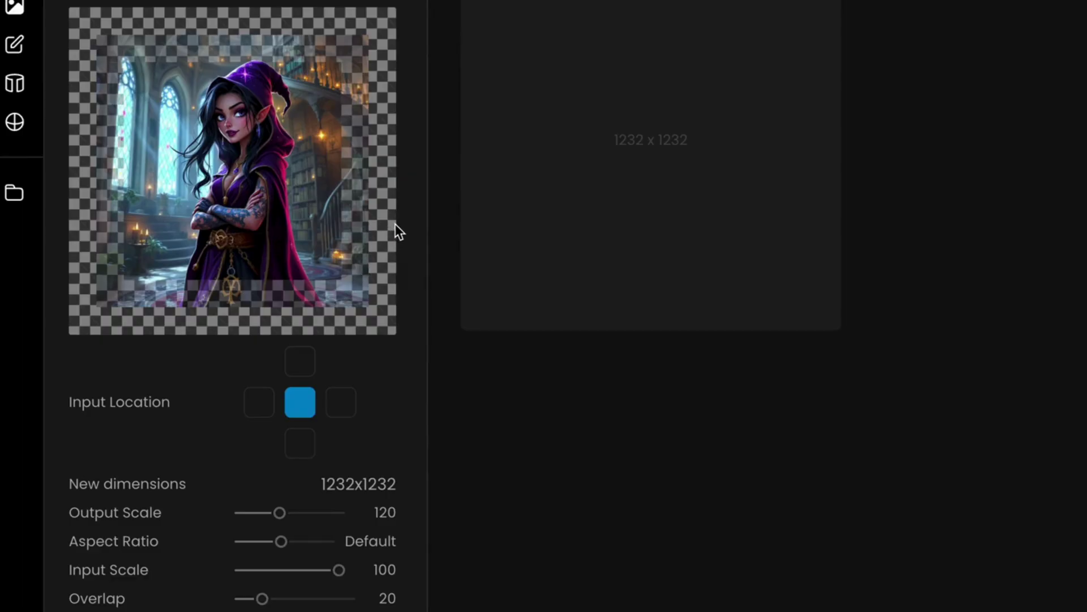
{"action": "mouse_move", "coordinate": [232, 402]}
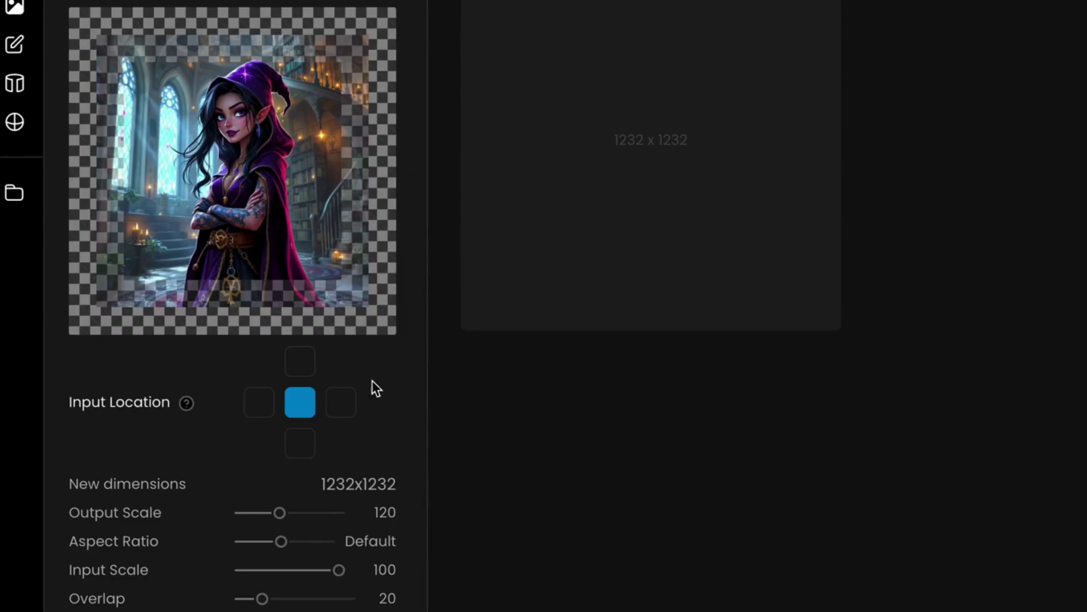
Try right and top input locations, then centre the original on the canvas.
{"action": "left_click", "coordinate": [340, 402]}
{"action": "left_click", "coordinate": [299, 362]}
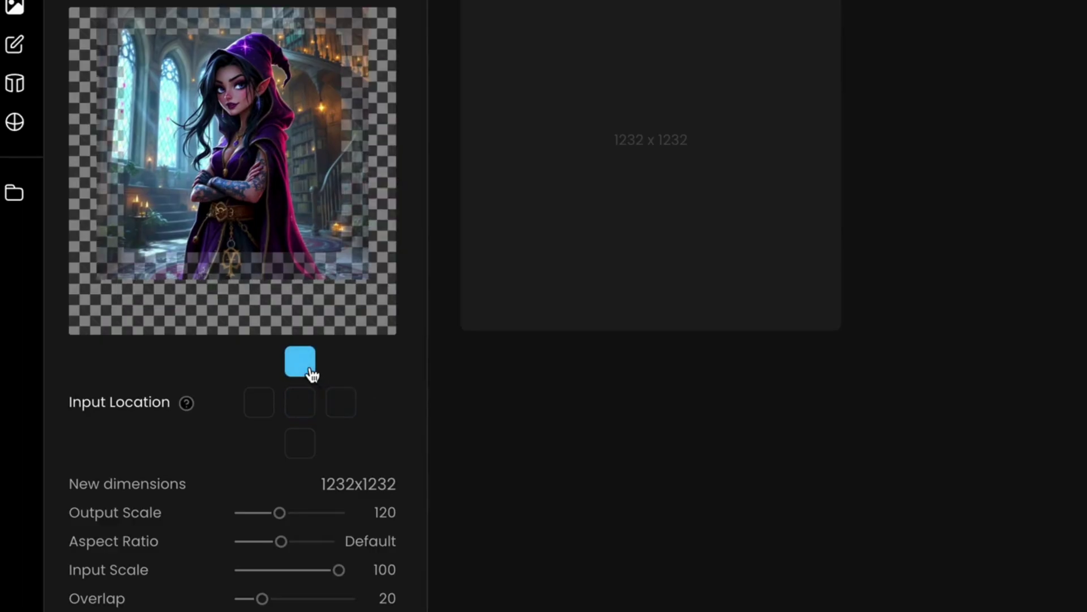
{"action": "left_click", "coordinate": [299, 402]}
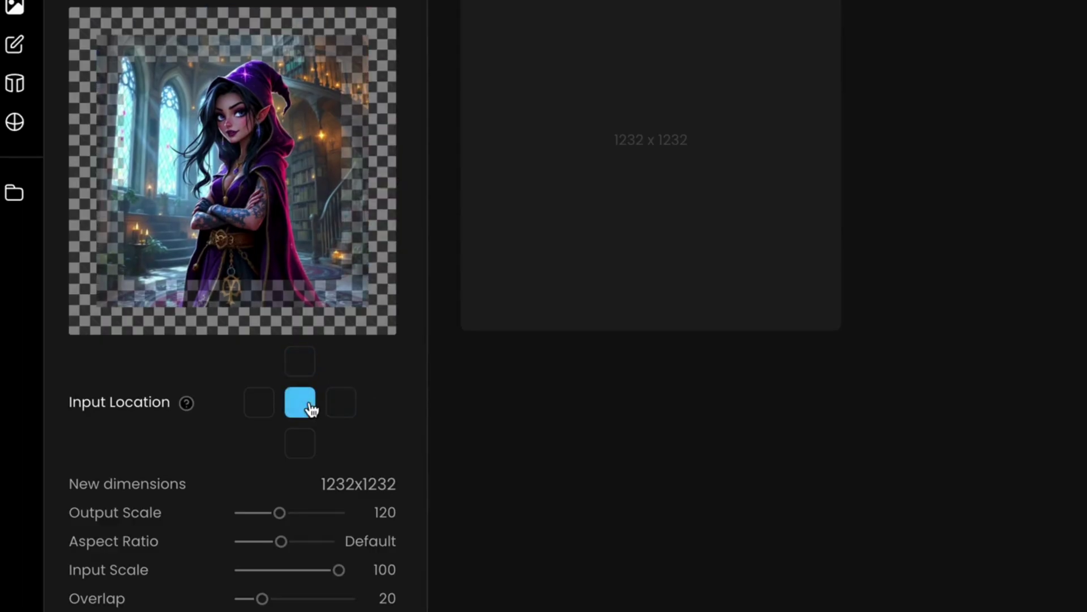
{"action": "mouse_move", "coordinate": [289, 512]}
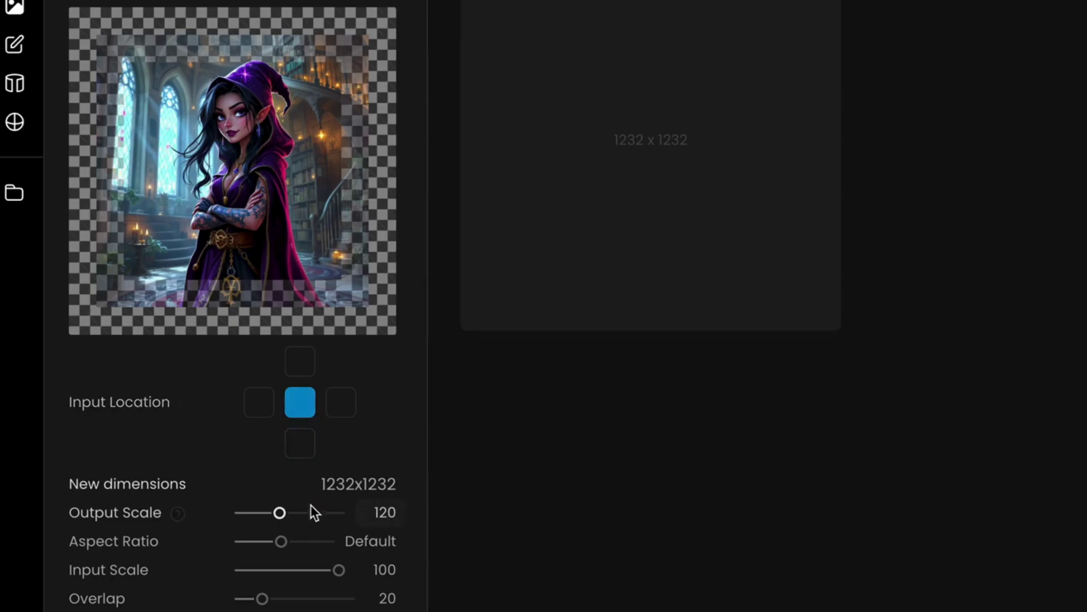
Set Output Scale to 108, Aspect Ratio to 5:4 and Overlap to 5.
{"action": "left_click_drag", "start_coordinate": [279, 513], "coordinate": [277, 513]}
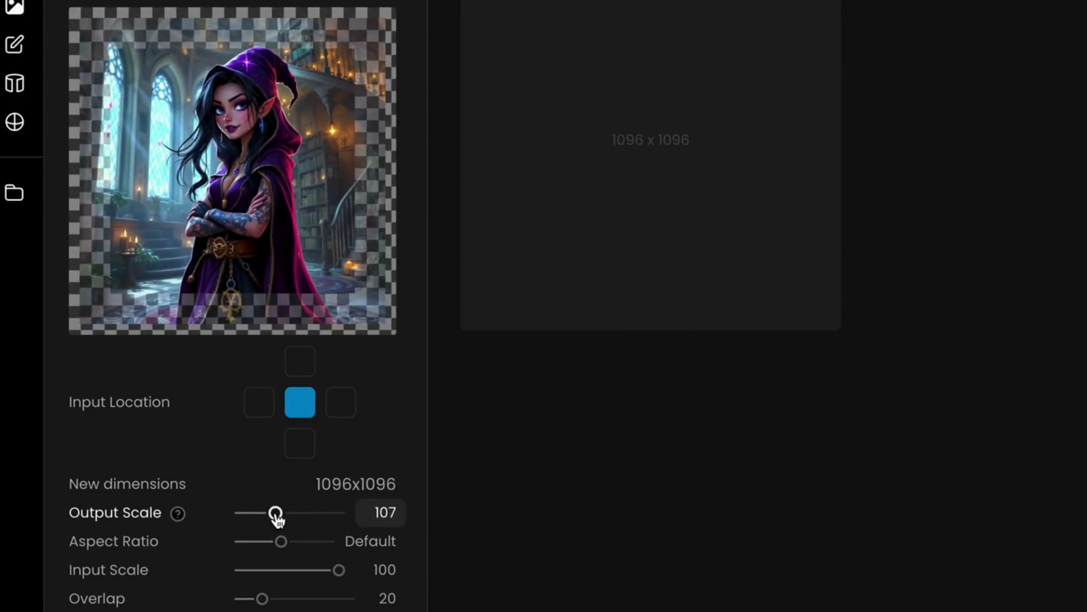
{"action": "left_click_drag", "start_coordinate": [275, 516], "coordinate": [276, 515]}
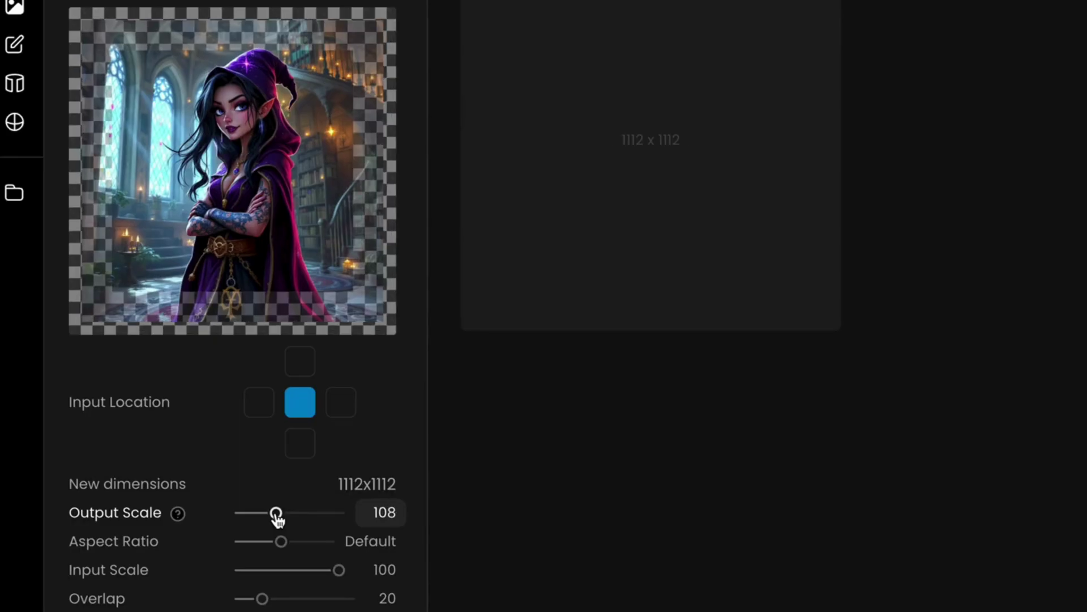
{"action": "mouse_move", "coordinate": [281, 540]}
{"action": "left_mouse_down"}
{"action": "mouse_move", "coordinate": [269, 542]}
{"action": "mouse_move", "coordinate": [296, 543]}
{"action": "left_mouse_up"}
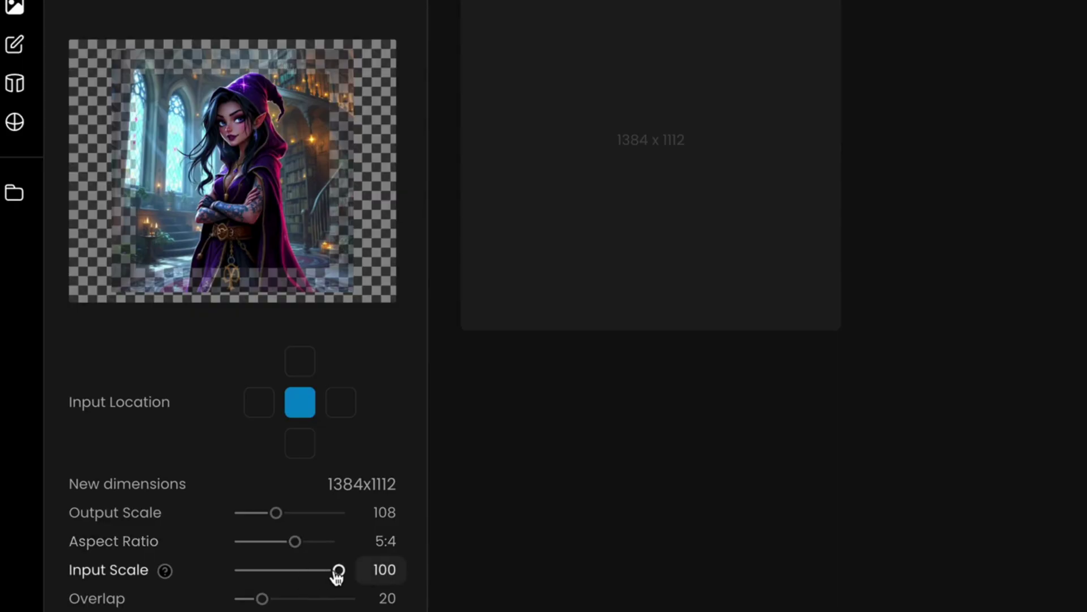
{"action": "left_click_drag", "start_coordinate": [338, 570], "coordinate": [338, 571]}
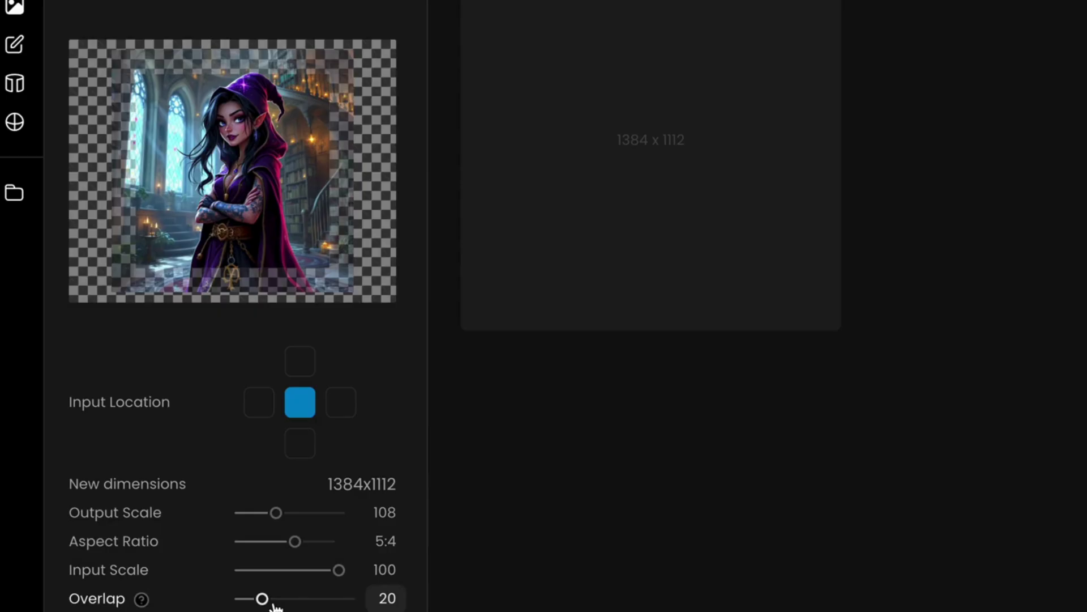
{"action": "left_click_drag", "start_coordinate": [262, 598], "coordinate": [246, 599]}
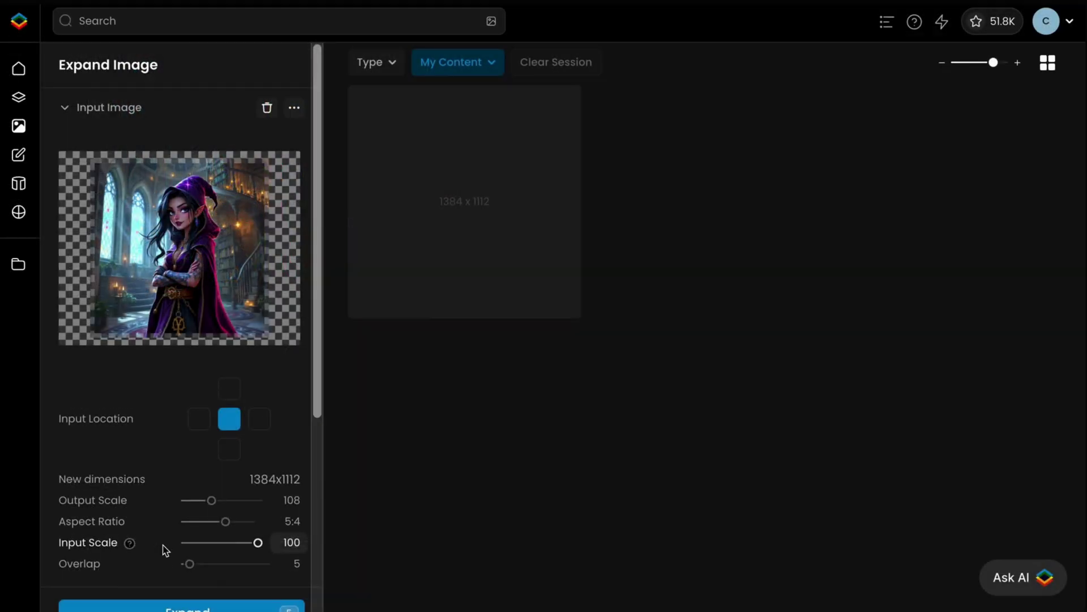
{"action": "scroll", "coordinate": [165, 550], "scroll_direction": "down", "scroll_amount": 5}
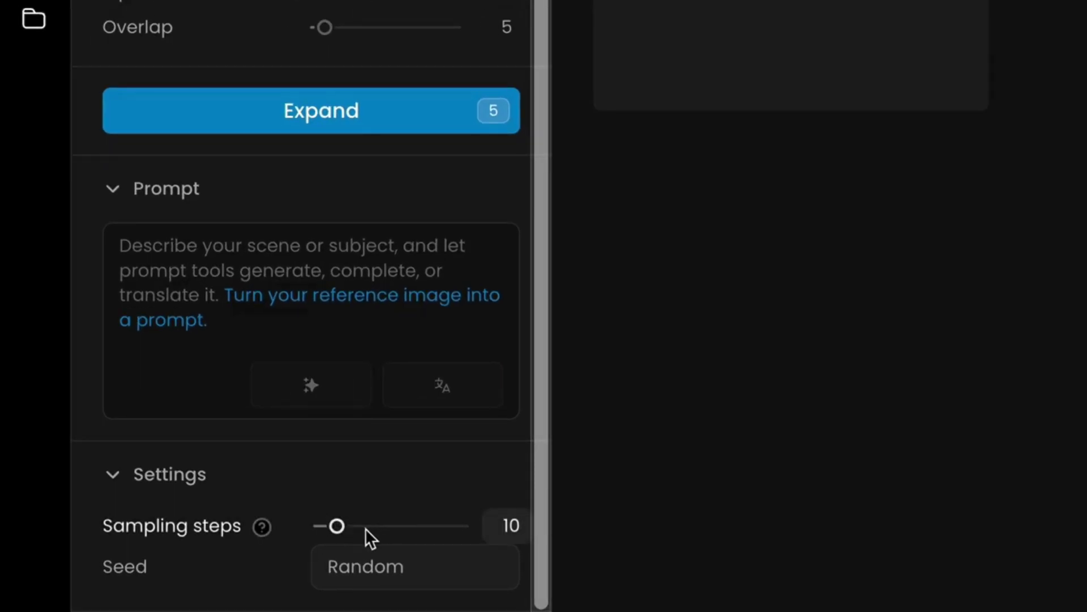
Drop Sampling steps from 10 to 9 and check the seed field.
{"action": "left_click_drag", "start_coordinate": [336, 525], "coordinate": [333, 526]}
{"action": "left_click", "coordinate": [429, 569]}
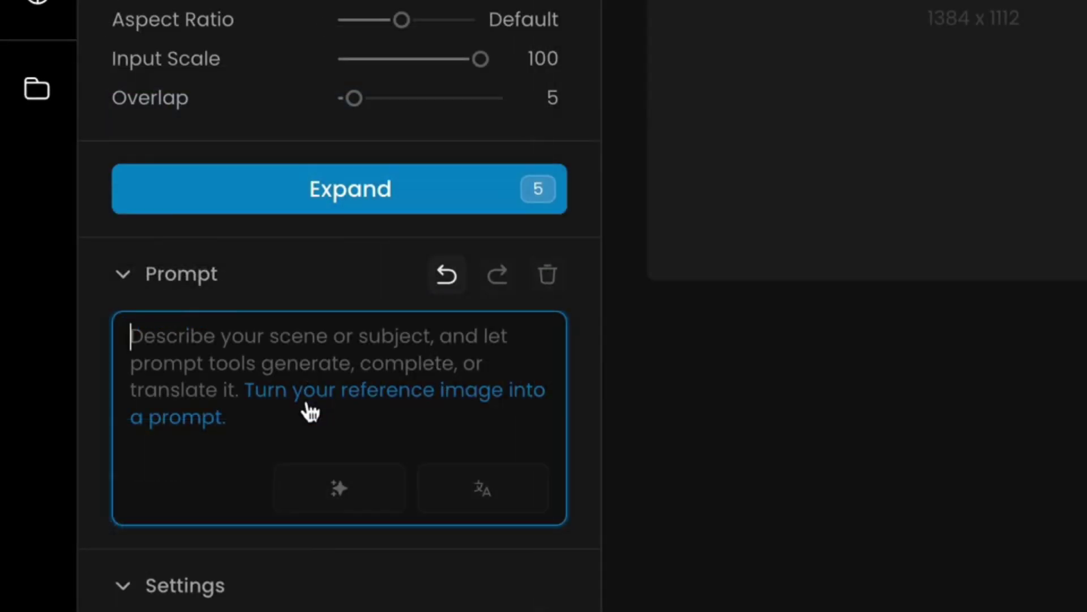
Auto-write a prompt from the reference image, review it, and run Expand.
{"action": "left_click", "coordinate": [311, 409]}
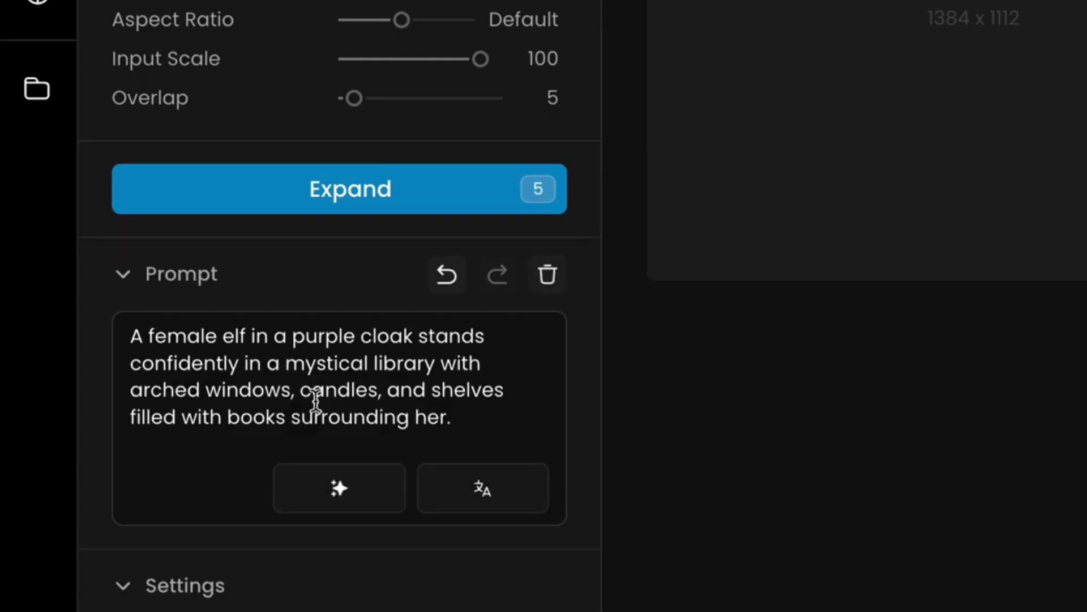
{"action": "left_click", "coordinate": [477, 417]}
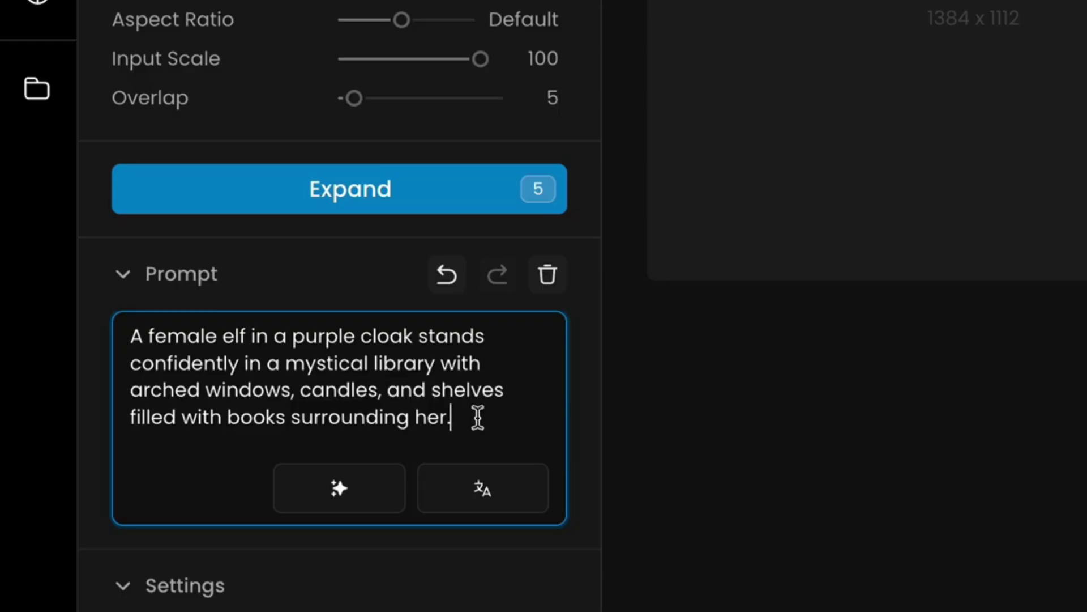
{"action": "left_click", "coordinate": [478, 197]}
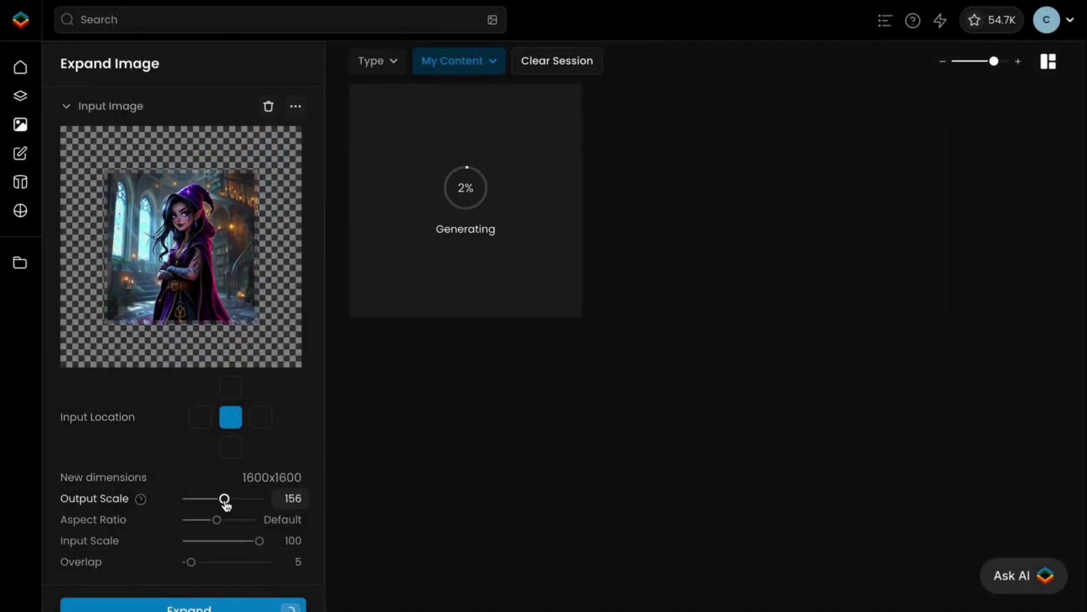
Queue more expansions: larger output scale, original placed left, and a centred square canvas.
{"action": "left_click_drag", "start_coordinate": [227, 500], "coordinate": [218, 500]}
{"action": "mouse_move", "coordinate": [259, 541]}
{"action": "left_mouse_down"}
{"action": "mouse_move", "coordinate": [220, 519]}
{"action": "mouse_move", "coordinate": [241, 500]}
{"action": "mouse_move", "coordinate": [232, 500]}
{"action": "mouse_move", "coordinate": [231, 519]}
{"action": "mouse_move", "coordinate": [260, 540]}
{"action": "left_mouse_up"}
{"action": "left_click", "coordinate": [201, 416]}
{"action": "left_click", "coordinate": [183, 605]}
{"action": "left_click", "coordinate": [230, 416]}
{"action": "key", "text": "Return"}
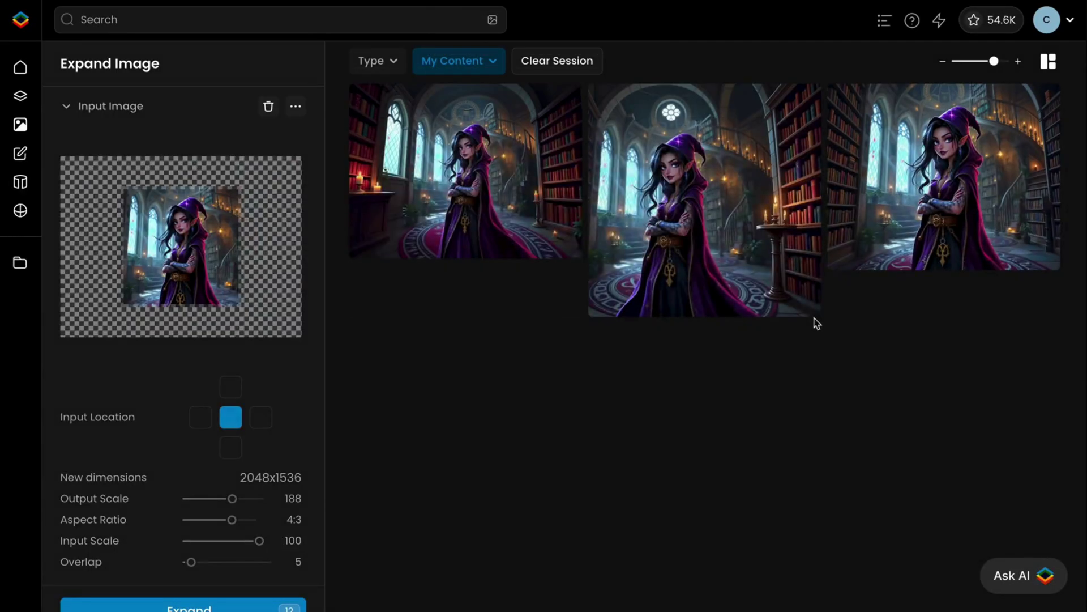
Open the results full screen and drag the Before/After divider on each expansion.
{"action": "left_click", "coordinate": [915, 204]}
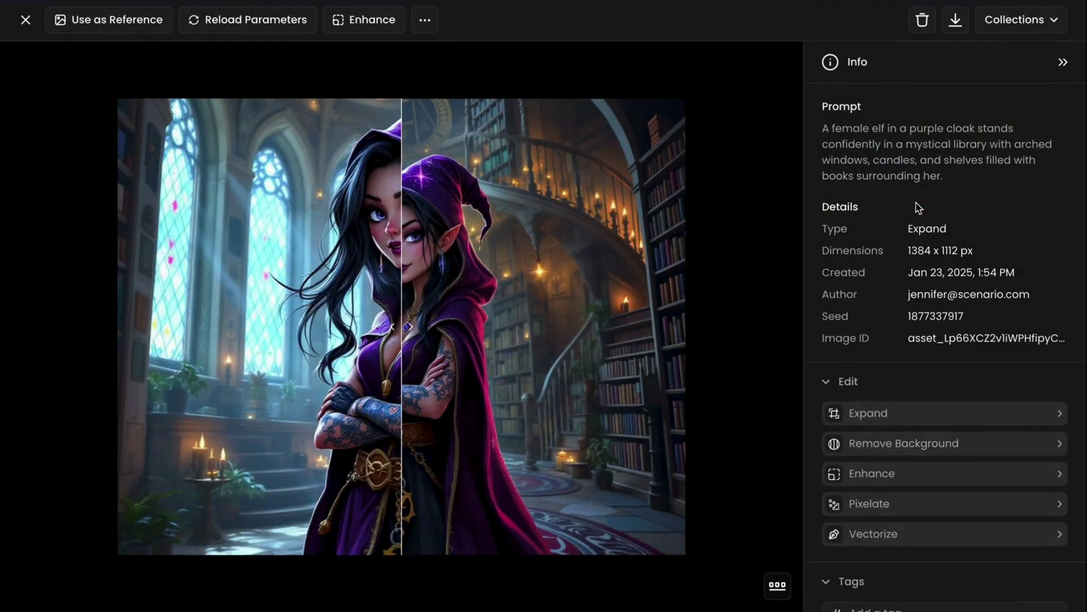
{"action": "left_click", "coordinate": [1061, 66]}
{"action": "mouse_move", "coordinate": [544, 353]}
{"action": "left_mouse_down"}
{"action": "mouse_move", "coordinate": [809, 374]}
{"action": "mouse_move", "coordinate": [201, 383]}
{"action": "left_mouse_up"}
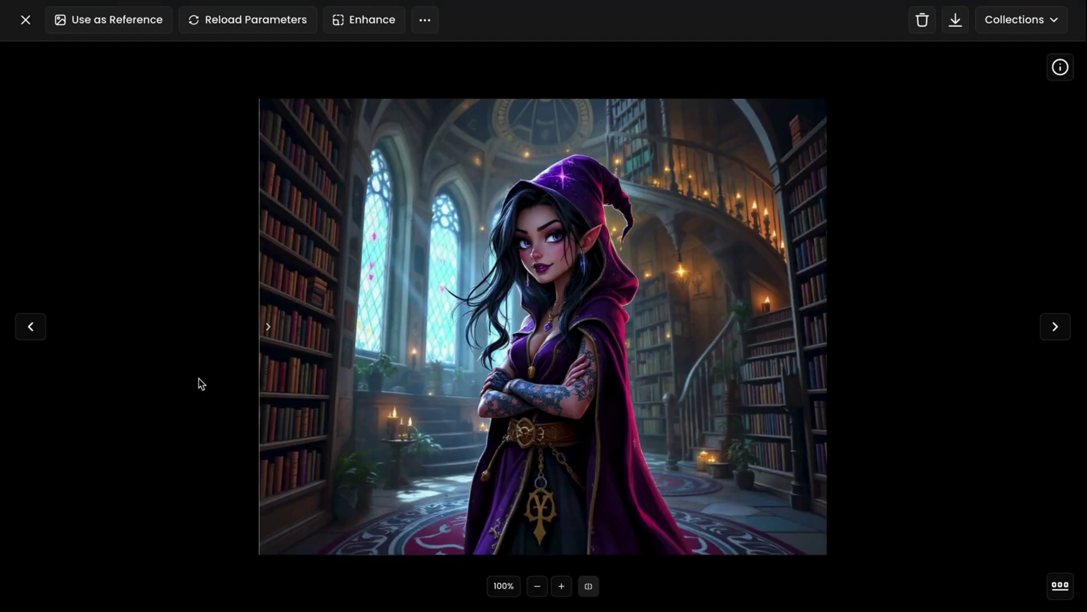
{"action": "key", "text": "Right"}
{"action": "left_click_drag", "start_coordinate": [544, 357], "coordinate": [286, 356]}
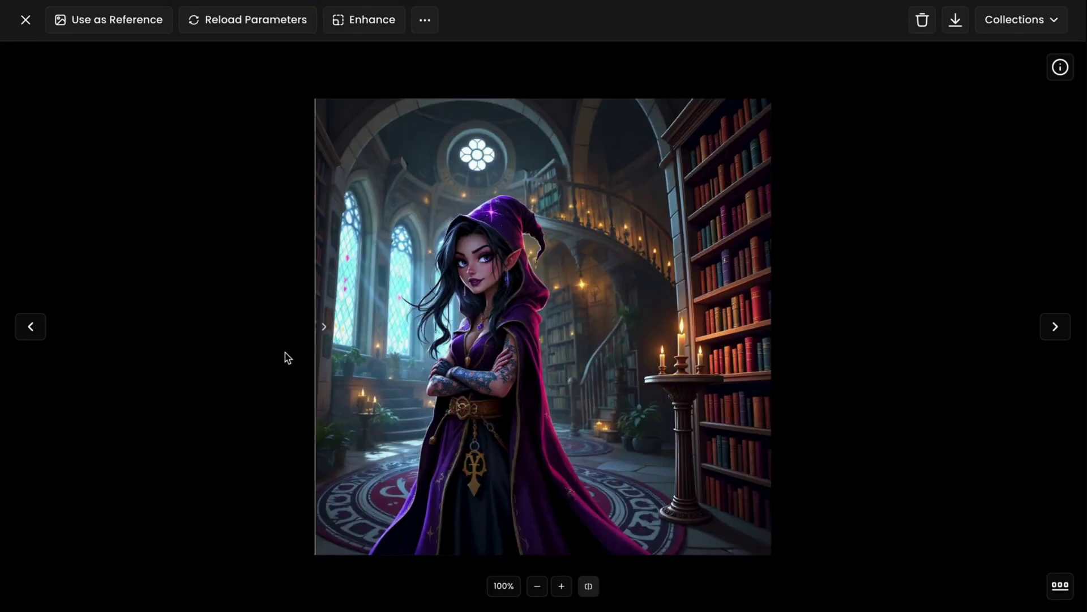
{"action": "key", "text": "Right"}
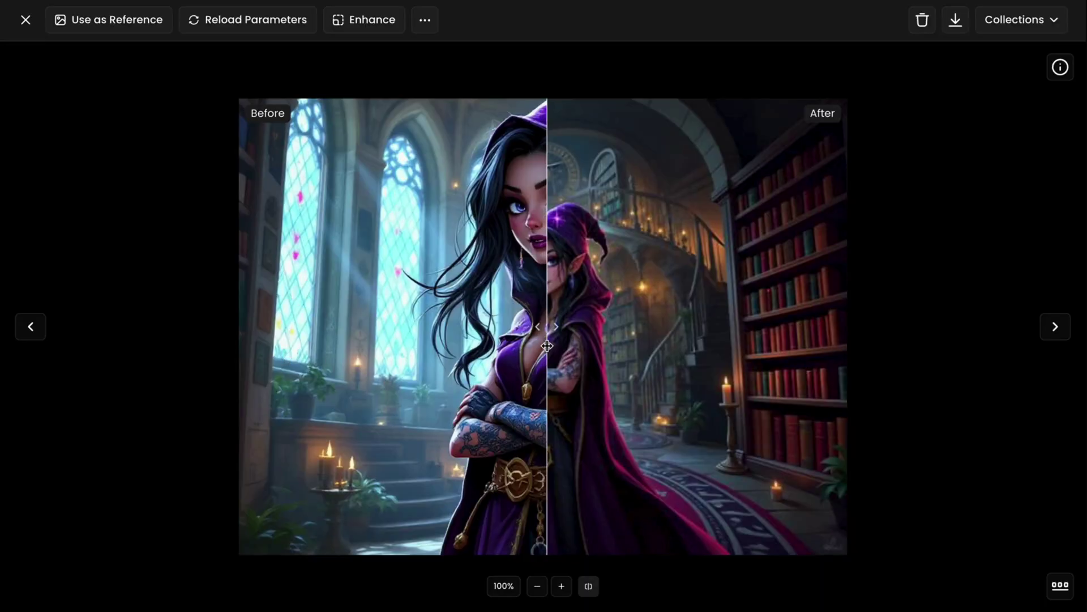
{"action": "mouse_move", "coordinate": [544, 347]}
{"action": "left_mouse_down"}
{"action": "mouse_move", "coordinate": [263, 339]}
{"action": "mouse_move", "coordinate": [848, 336]}
{"action": "left_mouse_up"}
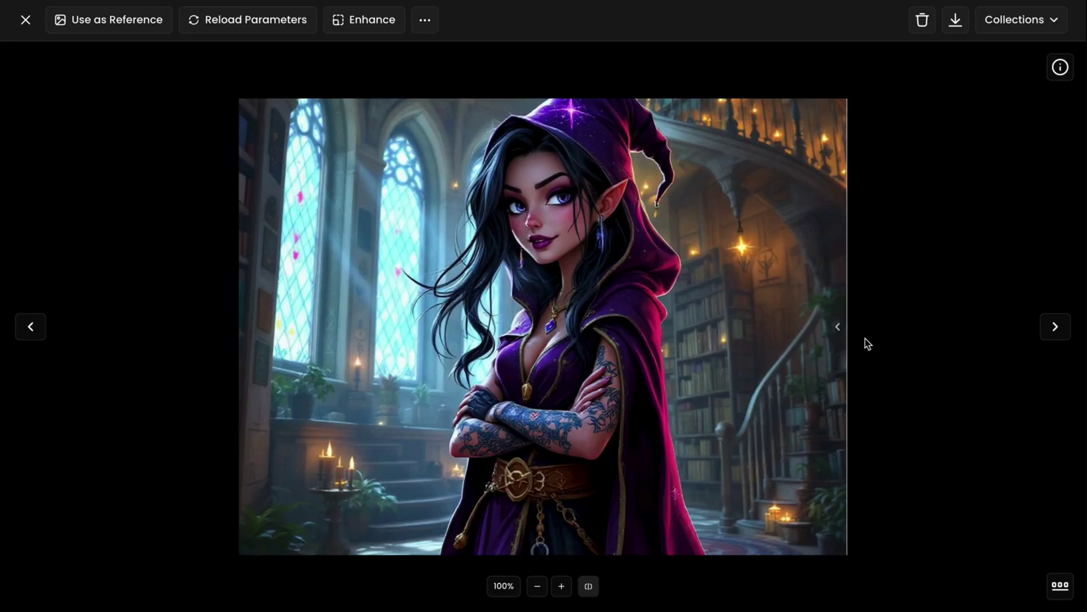
{"action": "mouse_move", "coordinate": [837, 328]}
{"action": "left_mouse_down"}
{"action": "mouse_move", "coordinate": [319, 298]}
{"action": "mouse_move", "coordinate": [222, 303]}
{"action": "left_mouse_up"}
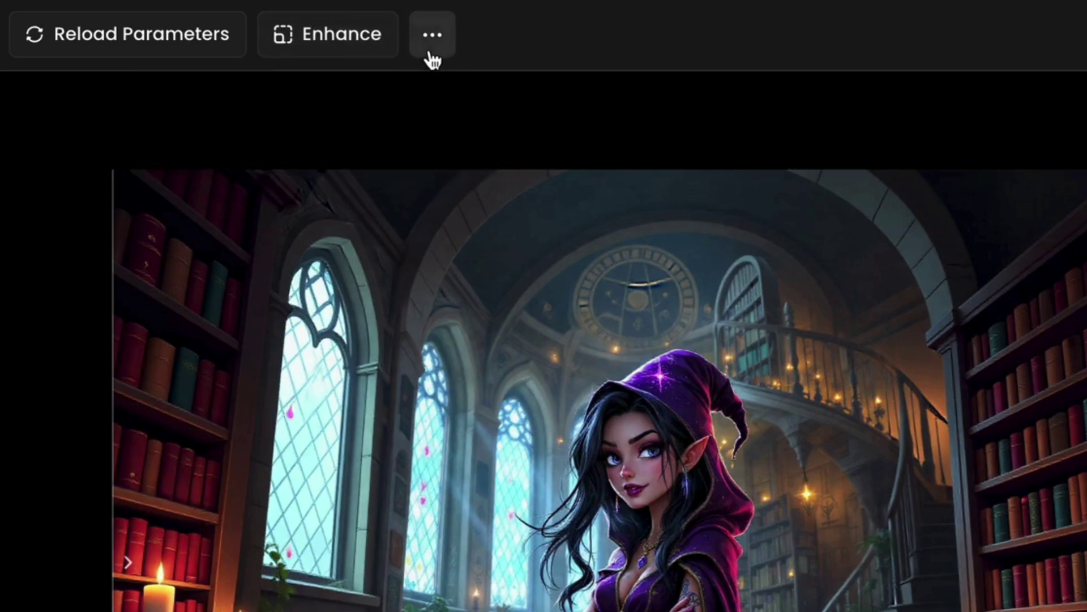
Open the '...' options menu on the wide expanded library image.
{"action": "left_click", "coordinate": [433, 36]}
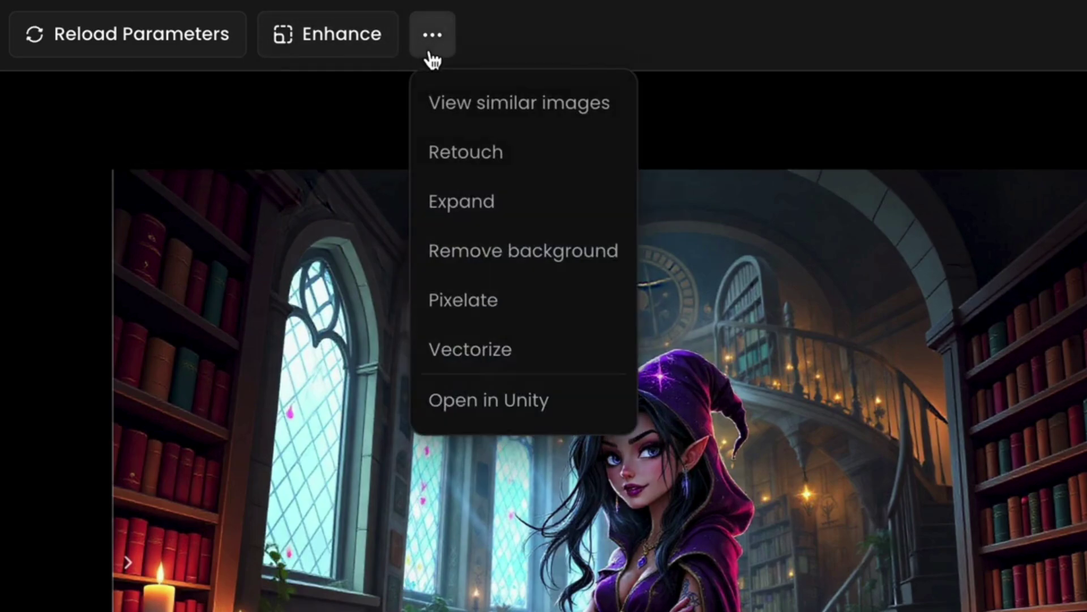